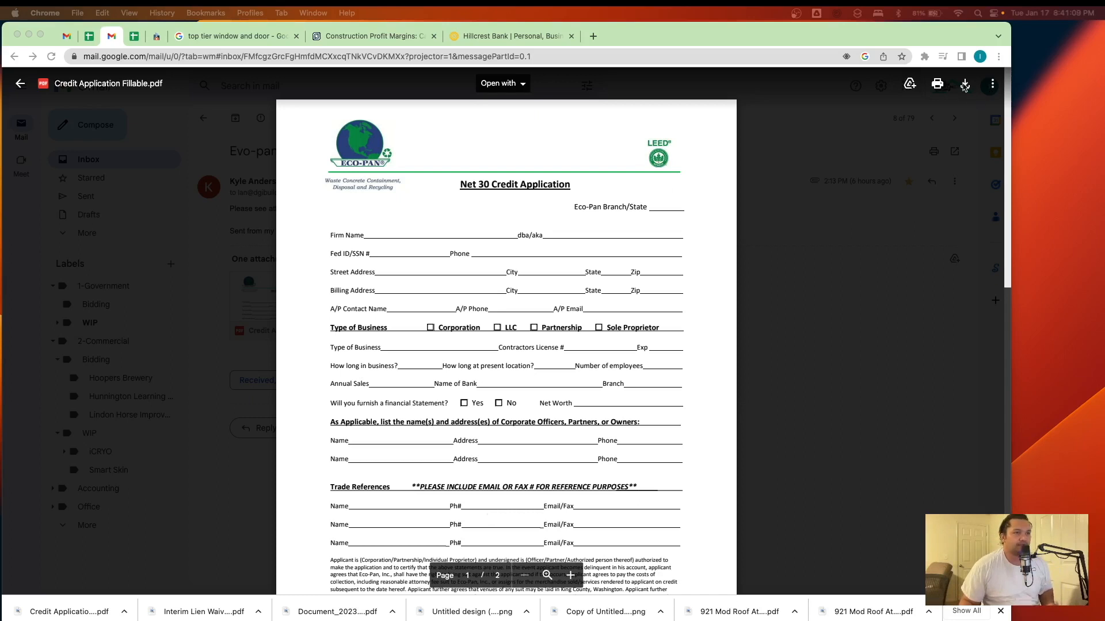
- Download the Credit Application Fillable PDF, place a copy on the desktop and open it in Preview
{"action": "left_click", "coordinate": [965, 88]}
{"action": "left_click", "coordinate": [964, 87]}
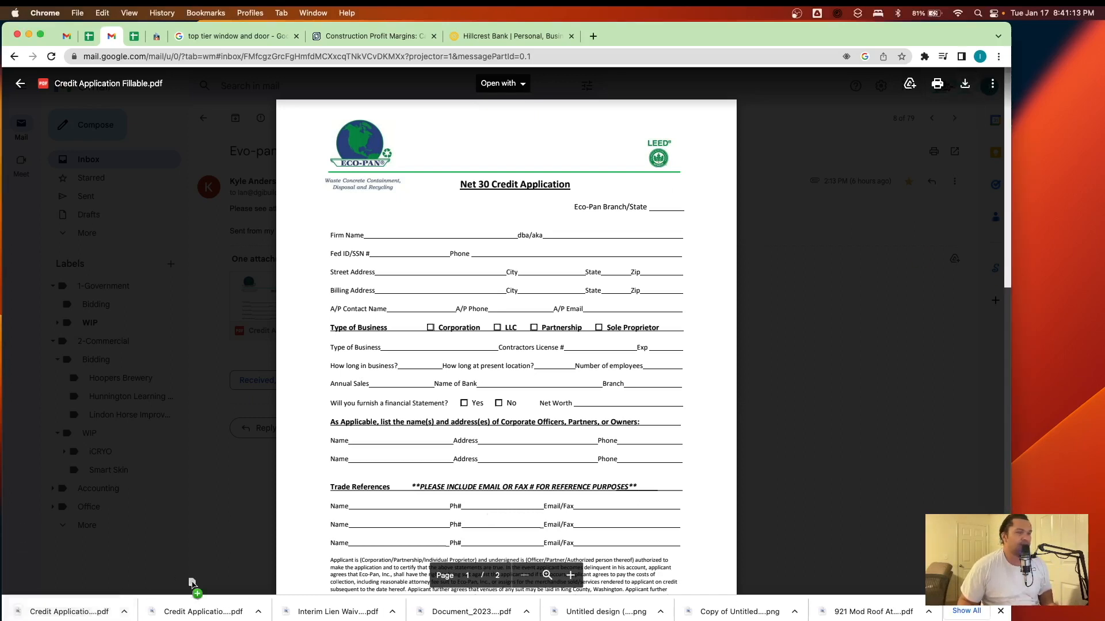
{"action": "left_click", "coordinate": [1036, 209]}
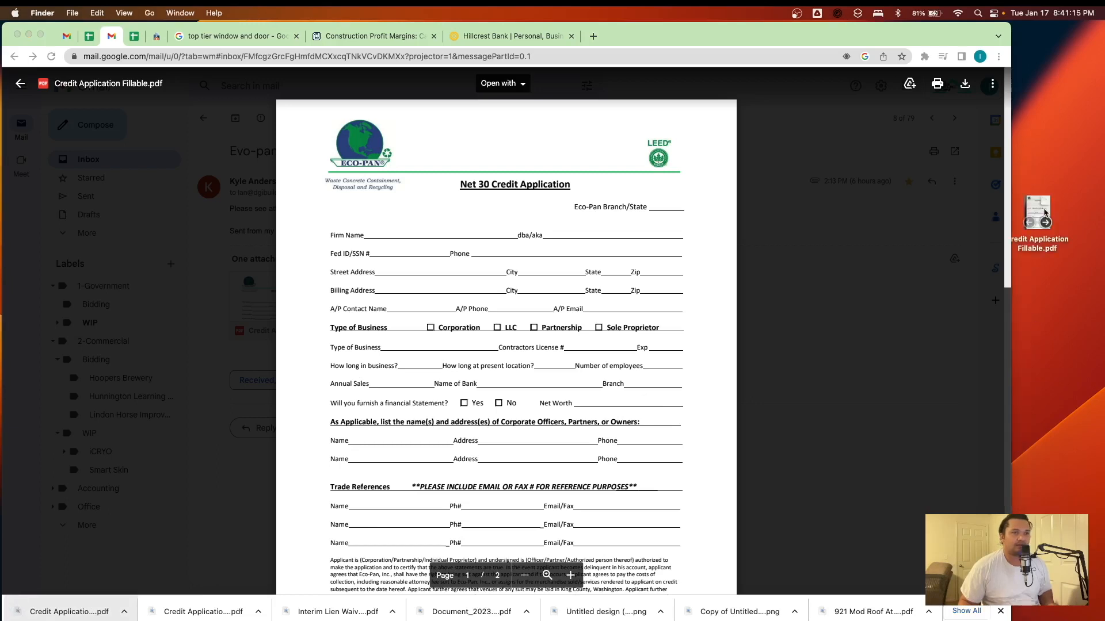
{"action": "left_click", "coordinate": [1039, 209]}
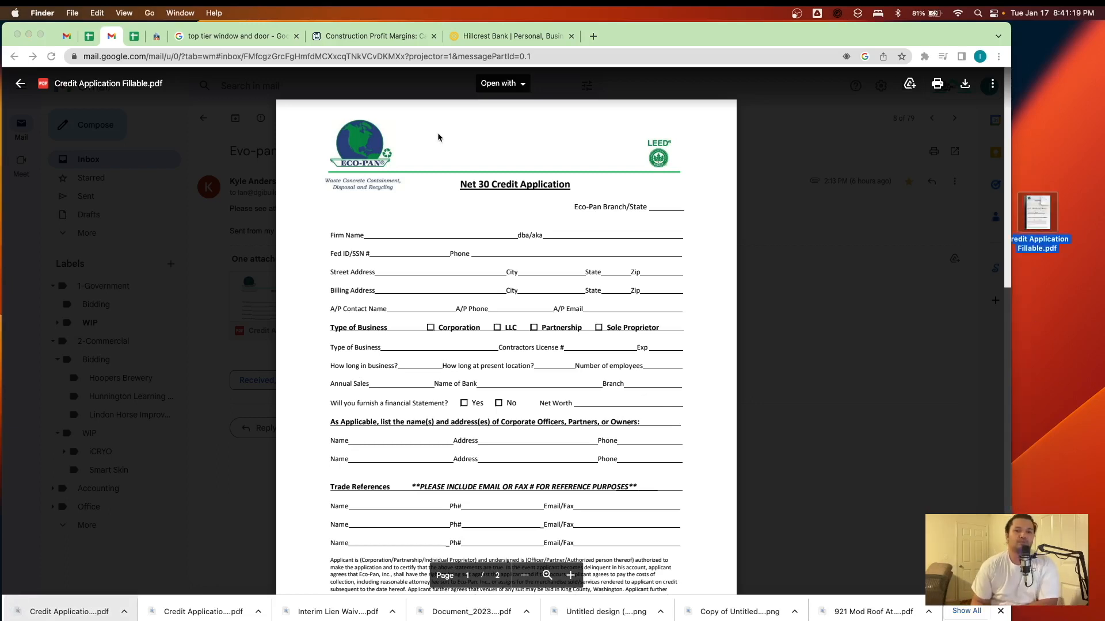
{"action": "double_click", "coordinate": [1040, 206]}
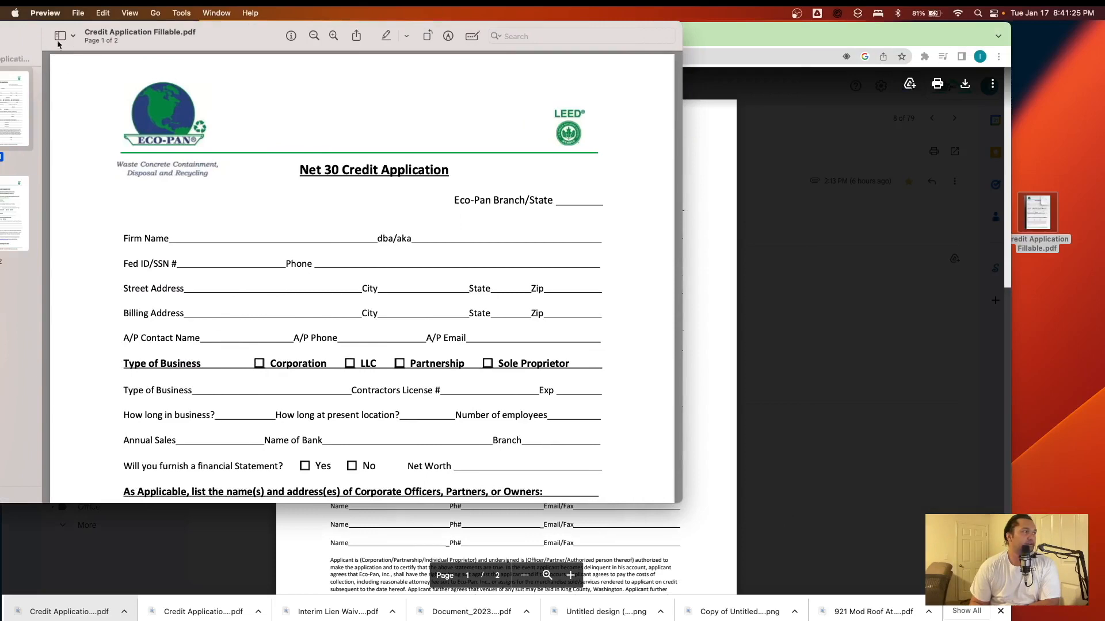
- Move the Preview window fully into view and enlarge it to show more of the application's first page
{"action": "left_click_drag", "start_coordinate": [42, 39], "coordinate": [83, 38]}
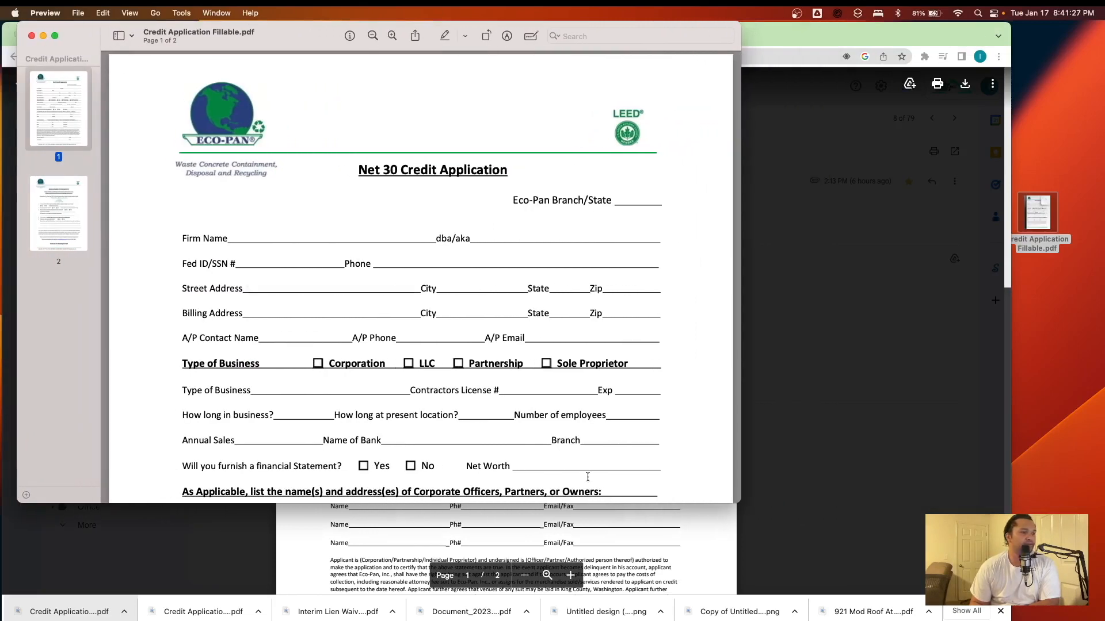
{"action": "left_click_drag", "start_coordinate": [739, 502], "coordinate": [1008, 620]}
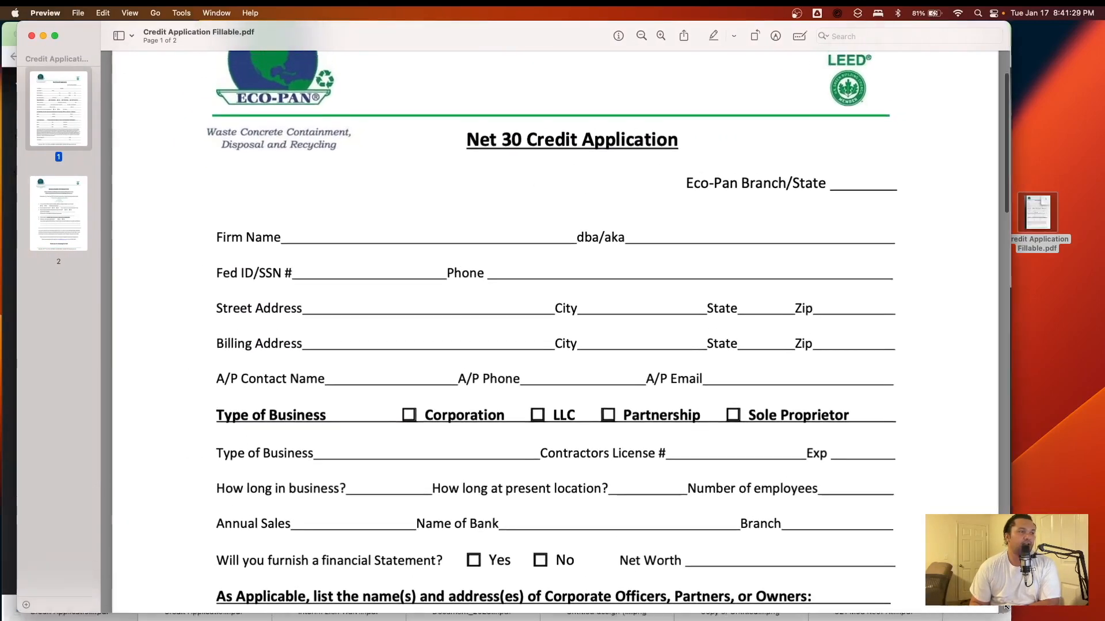
{"action": "scroll", "coordinate": [777, 70], "scroll_direction": "up", "scroll_amount": 3}
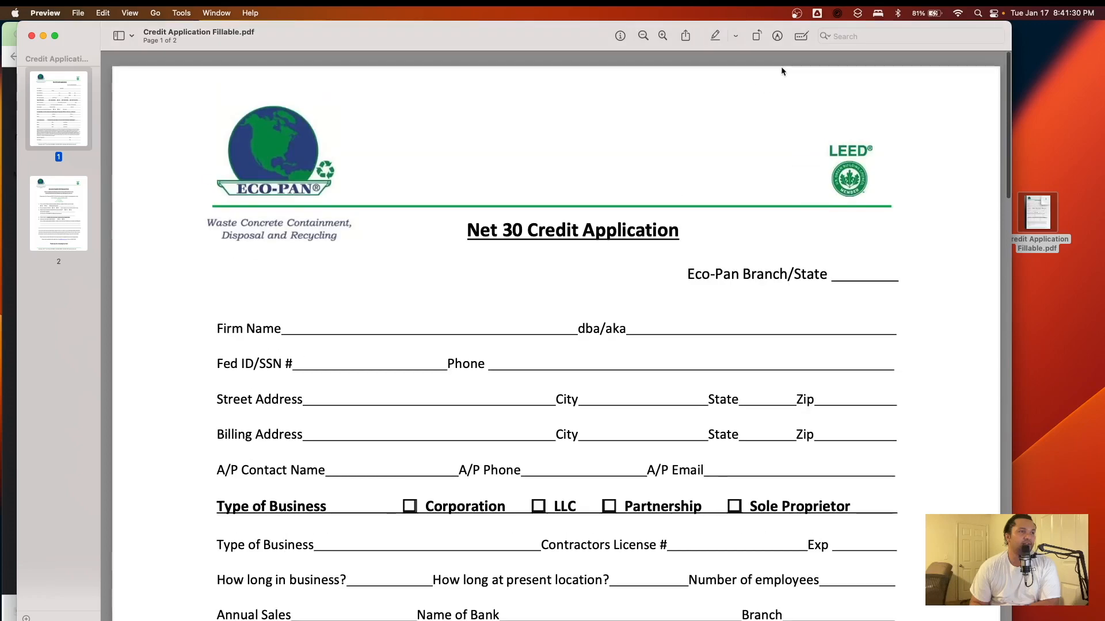
- Enable markup and add a text box on the Firm Name line containing a person's first name
{"action": "left_click", "coordinate": [776, 36]}
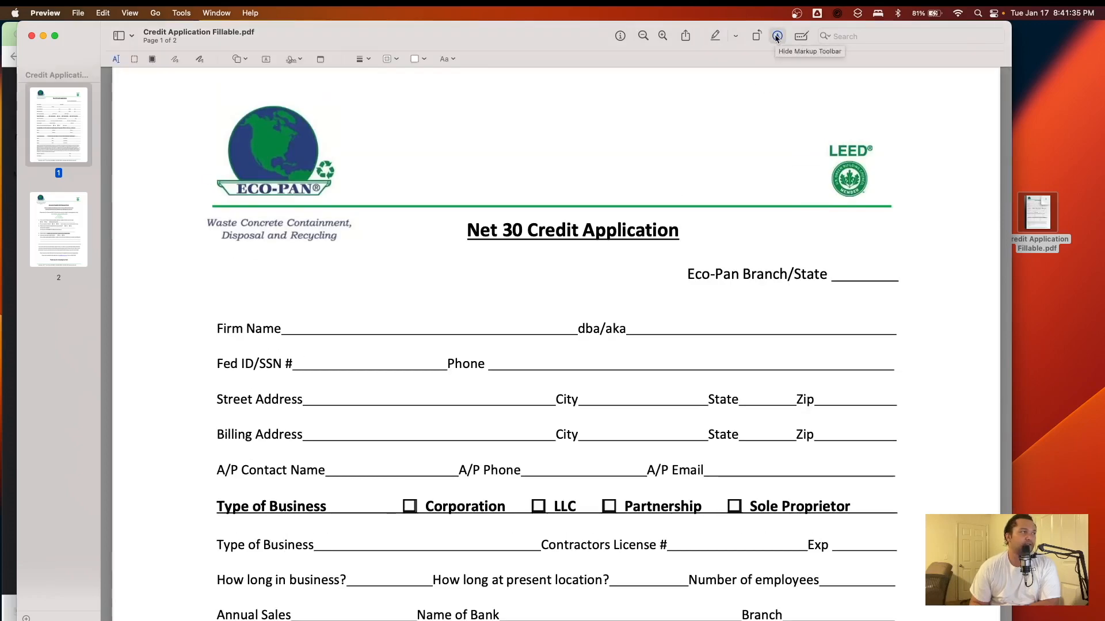
{"action": "left_click", "coordinate": [268, 60]}
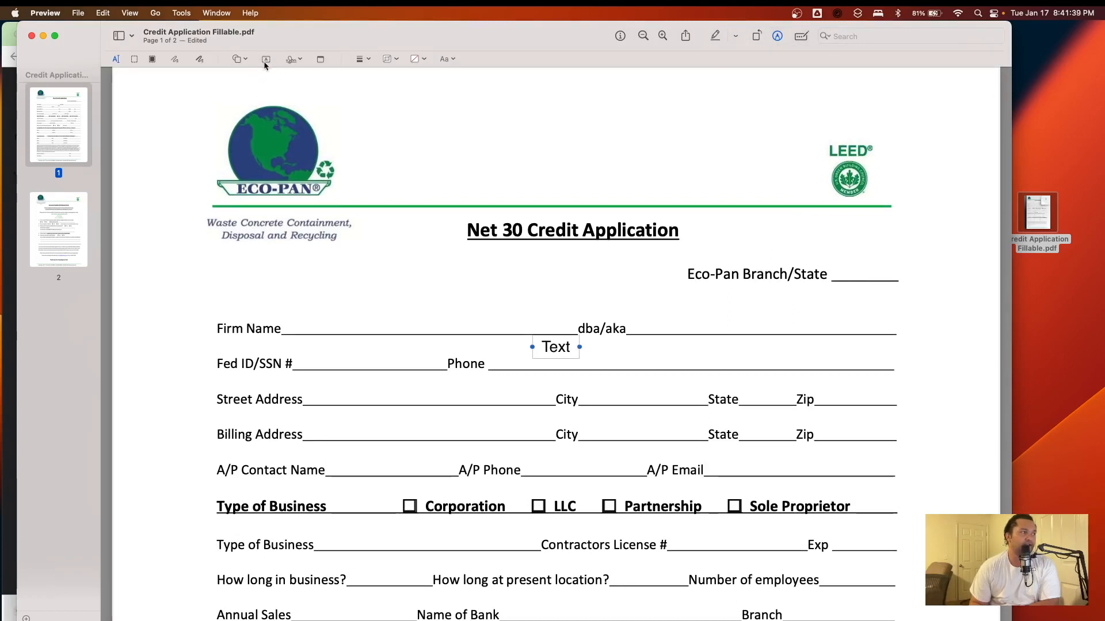
{"action": "left_click_drag", "start_coordinate": [555, 350], "coordinate": [323, 321]}
{"action": "double_click", "coordinate": [322, 320]}
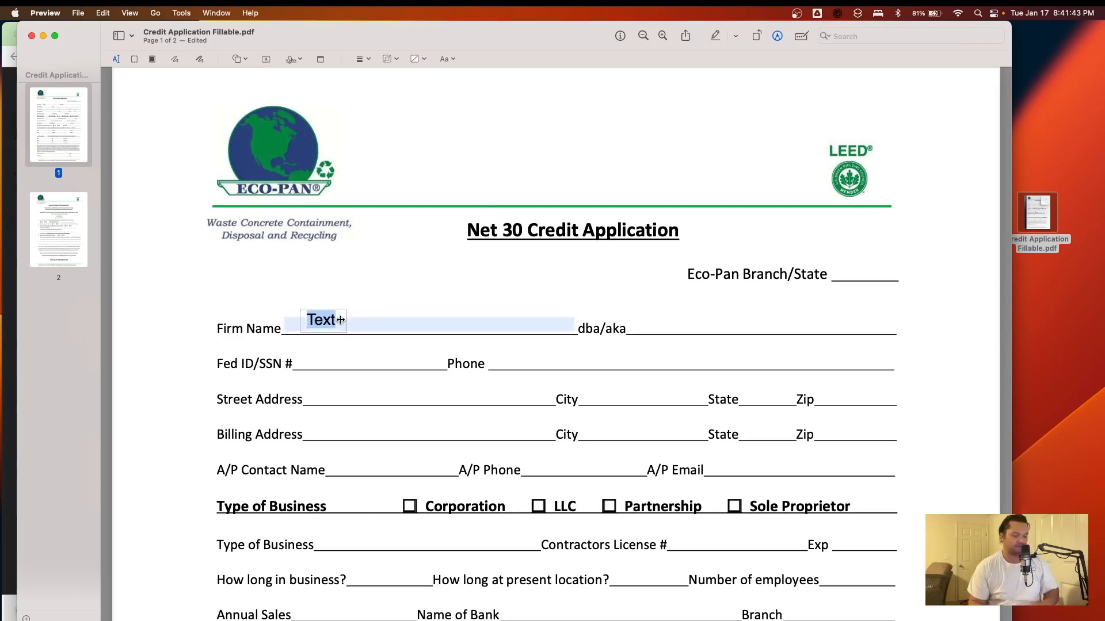
{"action": "type", "text": "IAn"}
{"action": "key", "text": "BackSpace"}
{"action": "key", "text": "BackSpace"}
{"action": "type", "text": "an"}
{"action": "left_click", "coordinate": [407, 278]}
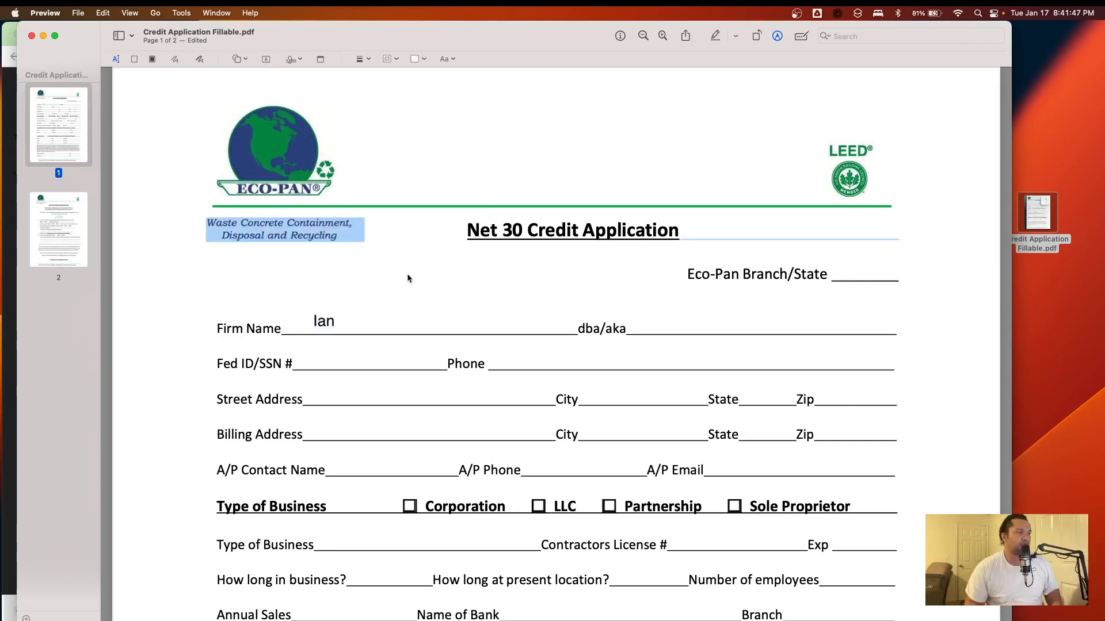
- Replace the text in the Firm Name text box with "DGI Construction"
{"action": "left_click", "coordinate": [322, 320]}
{"action": "double_click", "coordinate": [322, 320]}
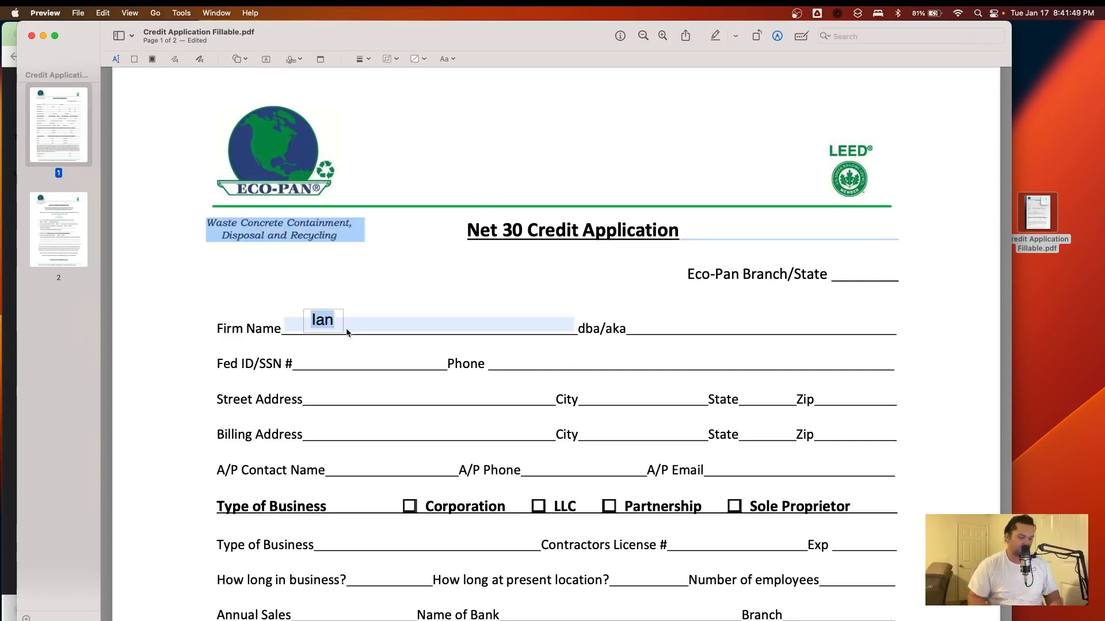
{"action": "type", "text": "dg"}
{"action": "key", "text": "BackSpace"}
{"action": "key", "text": "BackSpace"}
{"action": "type", "text": "DGI Construction"}
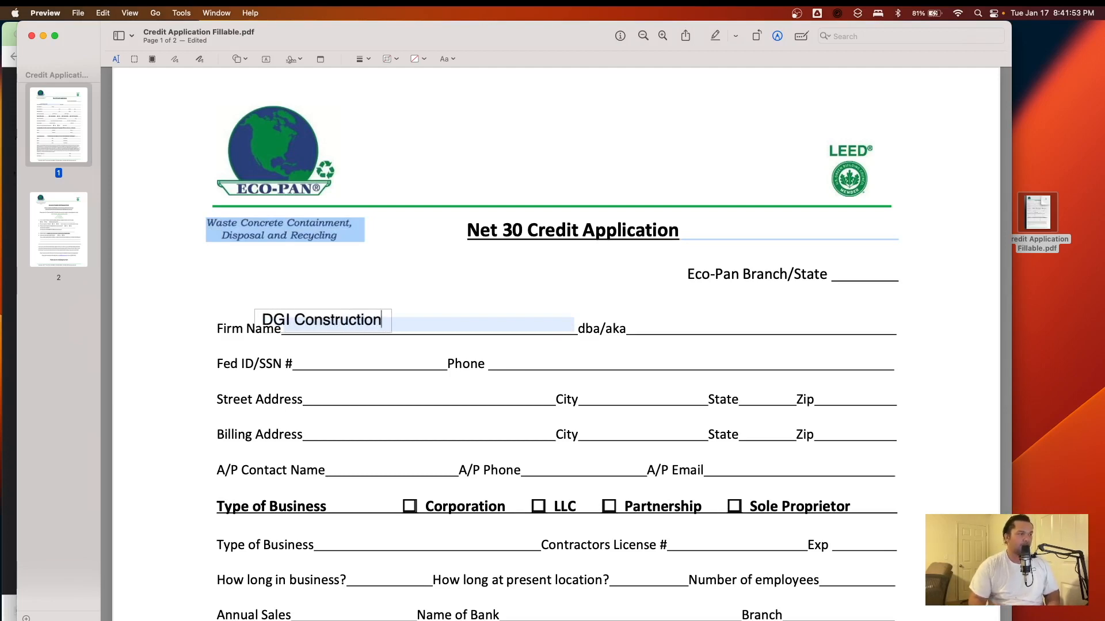
{"action": "left_click", "coordinate": [545, 341]}
- Copy the "DGI Construction" text box onto the Fed ID/SSN, Phone and Street Address lines
{"action": "mouse_move", "coordinate": [345, 321]}
{"action": "left_mouse_down"}
{"action": "mouse_move", "coordinate": [416, 320]}
{"action": "mouse_move", "coordinate": [384, 356]}
{"action": "mouse_move", "coordinate": [458, 336]}
{"action": "mouse_move", "coordinate": [585, 352]}
{"action": "left_mouse_up"}
{"action": "key", "text": "super+c"}
{"action": "key", "text": "super+v"}
{"action": "key", "text": "super+v"}
{"action": "key", "text": "super+v"}
{"action": "left_click_drag", "start_coordinate": [397, 345], "coordinate": [387, 393]}
- Place copies of the "DGI Construction" text box at City, State and Zip on the Street Address row
{"action": "key", "text": "super+v"}
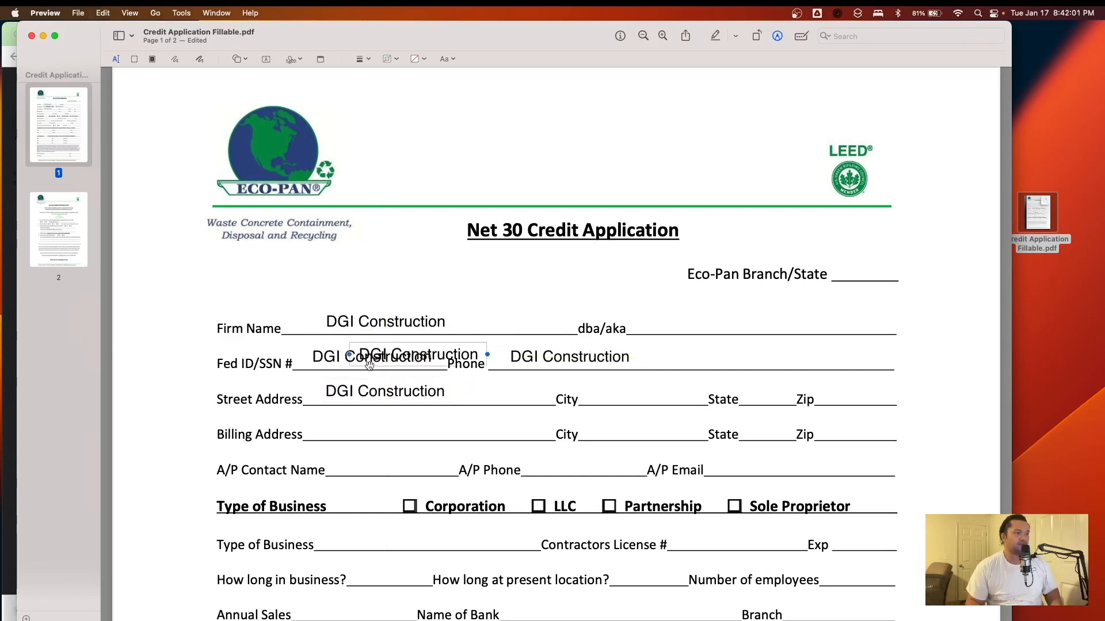
{"action": "left_click_drag", "start_coordinate": [396, 355], "coordinate": [619, 394]}
{"action": "key", "text": "super+v"}
{"action": "left_click_drag", "start_coordinate": [437, 362], "coordinate": [771, 395]}
{"action": "key", "text": "super+v"}
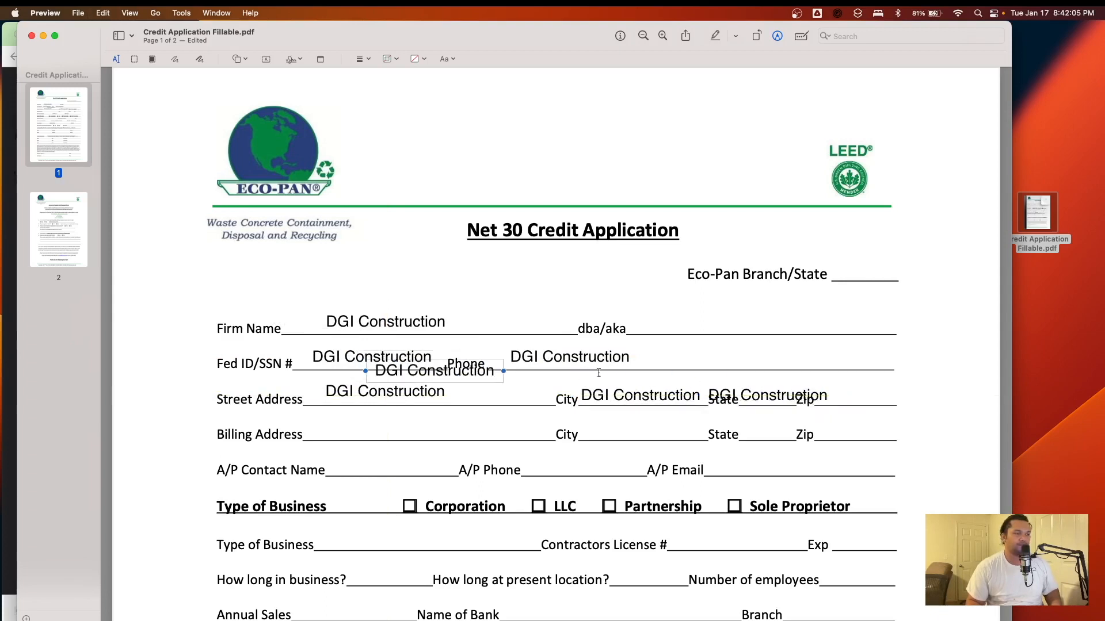
{"action": "left_click_drag", "start_coordinate": [440, 364], "coordinate": [886, 384]}
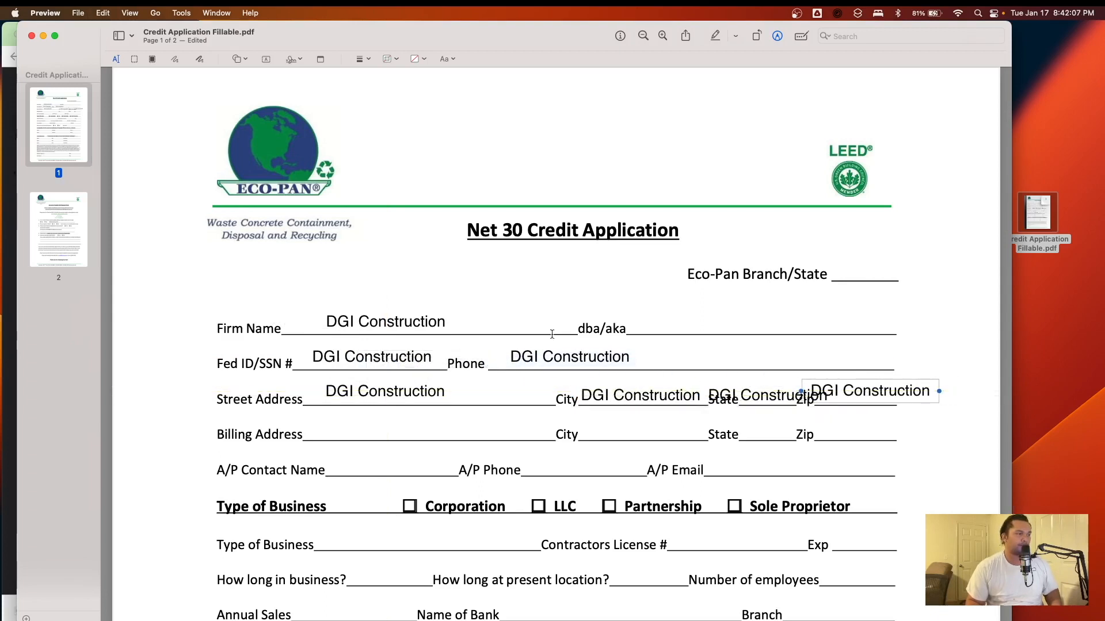
- Place copies of the "DGI Construction" text box on the Billing Address, A/P Contact Name, A/P Phone and A/P Email lines
{"action": "key", "text": "super+v"}
{"action": "left_click_drag", "start_coordinate": [421, 372], "coordinate": [369, 423]}
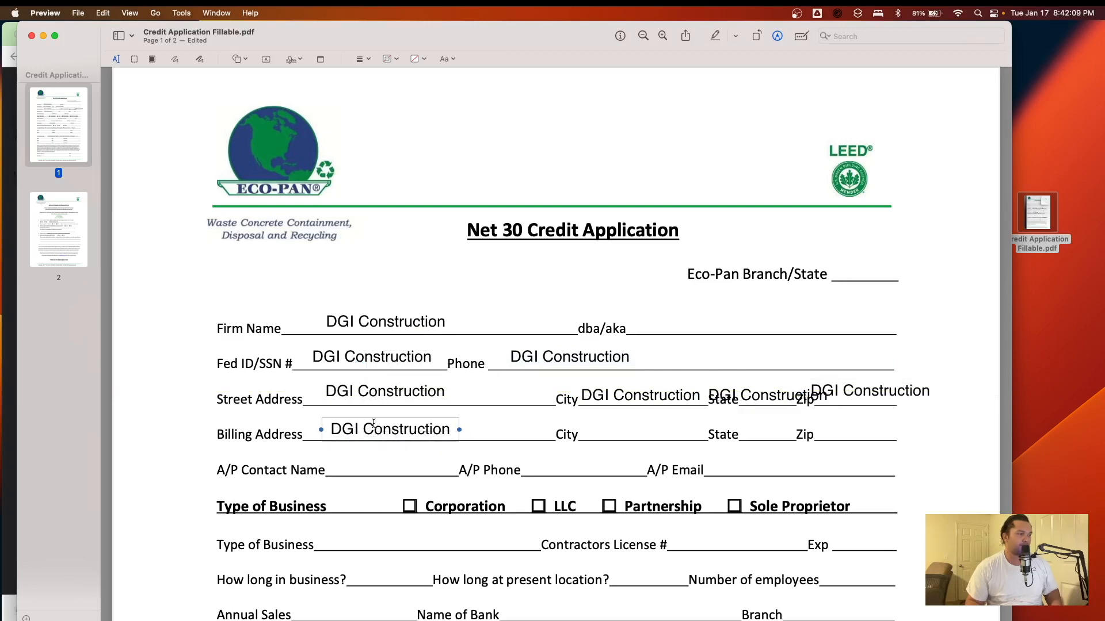
{"action": "key", "text": "super+v"}
{"action": "left_click_drag", "start_coordinate": [429, 386], "coordinate": [382, 466]}
{"action": "key", "text": "super+v"}
{"action": "left_click_drag", "start_coordinate": [456, 396], "coordinate": [574, 465]}
{"action": "key", "text": "super+v"}
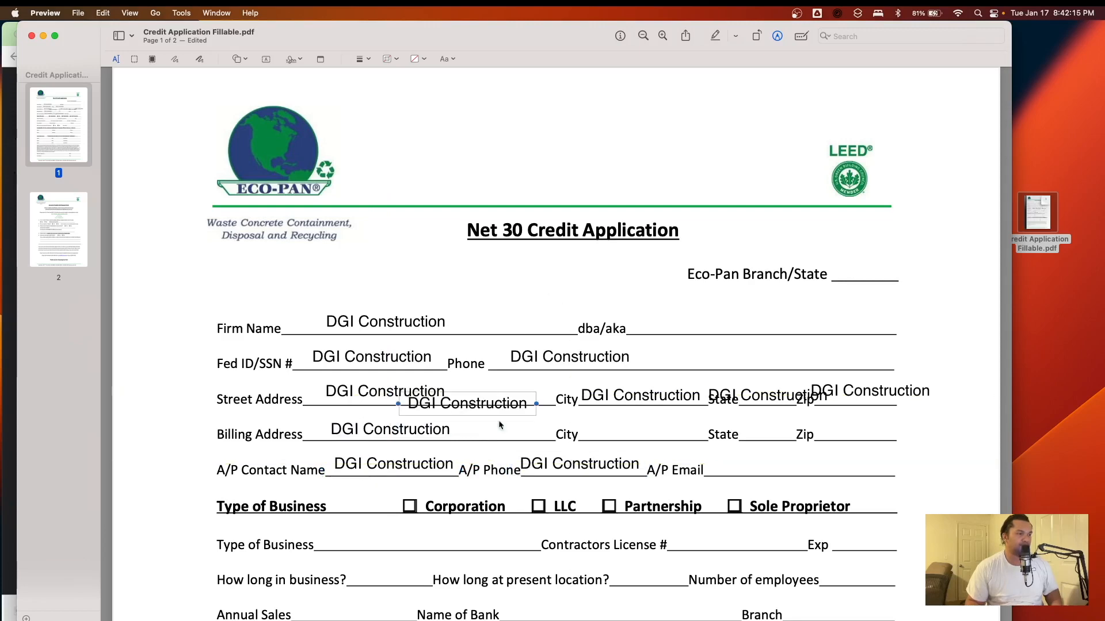
{"action": "left_click_drag", "start_coordinate": [501, 404], "coordinate": [811, 464]}
- Paste another text box, change its text to "x" and place it over the Corporation checkbox
{"action": "scroll", "coordinate": [810, 464], "scroll_direction": "down", "scroll_amount": 3}
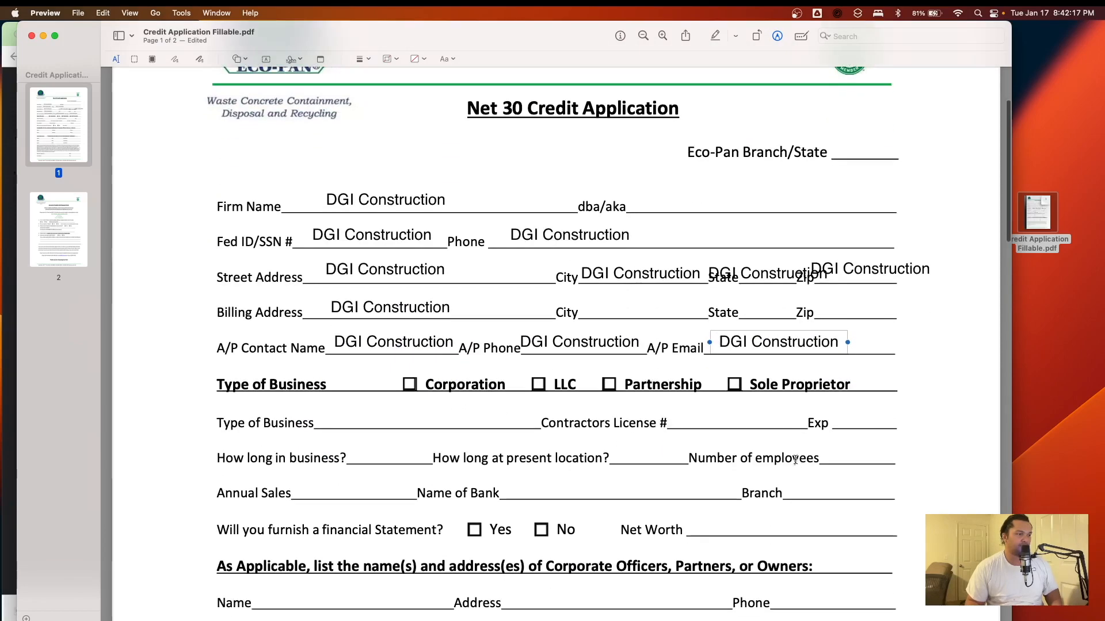
{"action": "key", "text": "super+v"}
{"action": "left_click_drag", "start_coordinate": [475, 290], "coordinate": [531, 431]}
{"action": "double_click", "coordinate": [530, 432]}
{"action": "key", "text": "super+a"}
{"action": "type", "text": "x"}
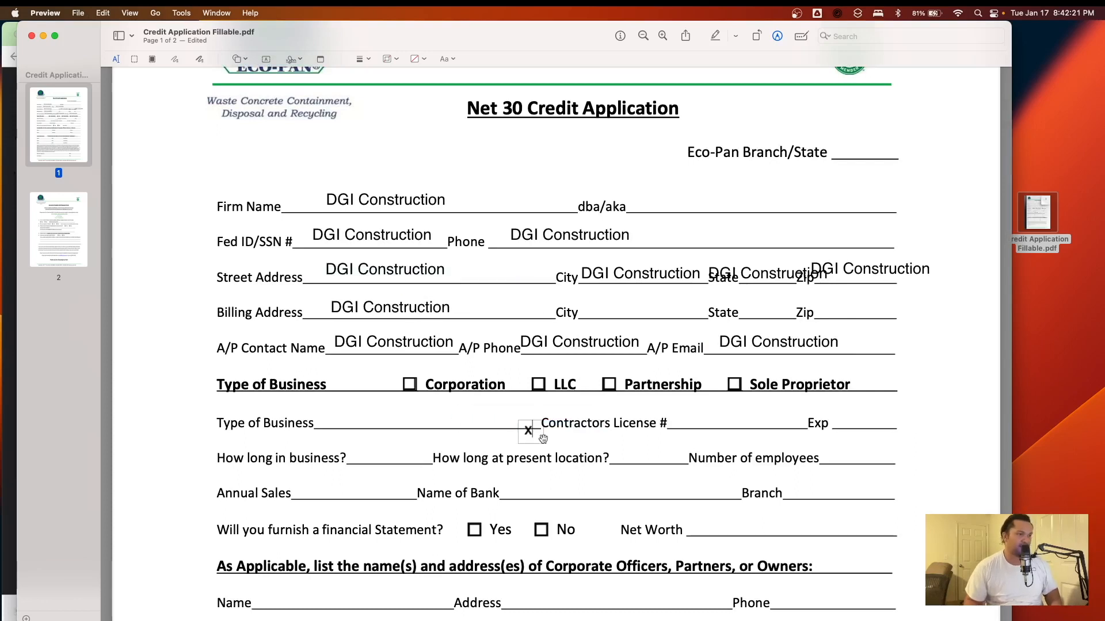
{"action": "left_click_drag", "start_coordinate": [529, 433], "coordinate": [411, 387]}
{"action": "left_click", "coordinate": [411, 384]}
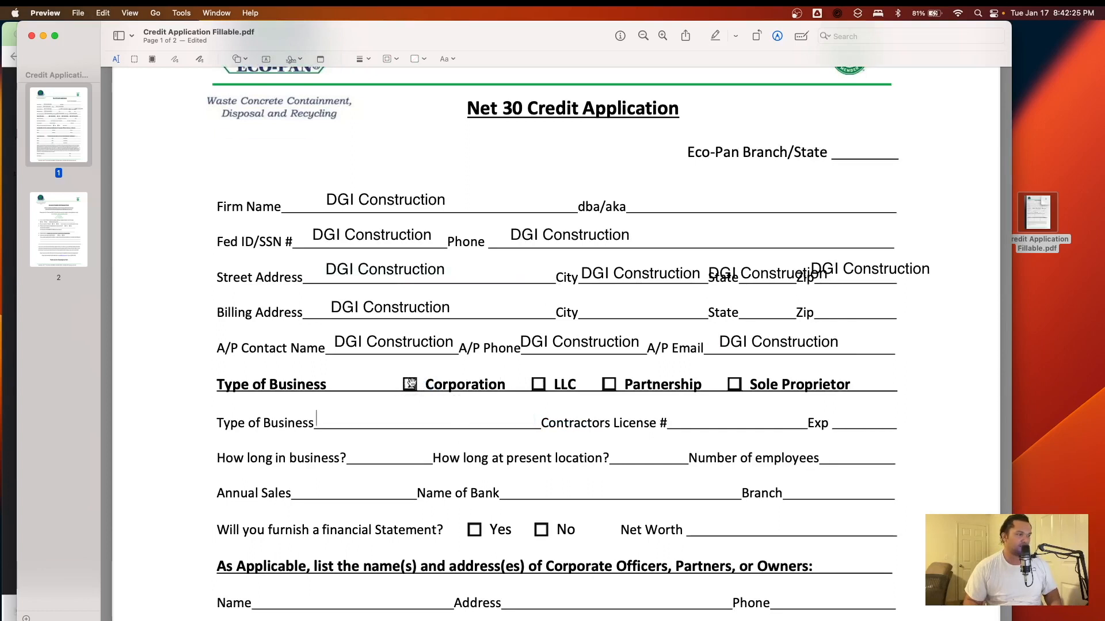
- Enter "General construction" in the Type of Business form field
{"action": "left_click", "coordinate": [367, 449]}
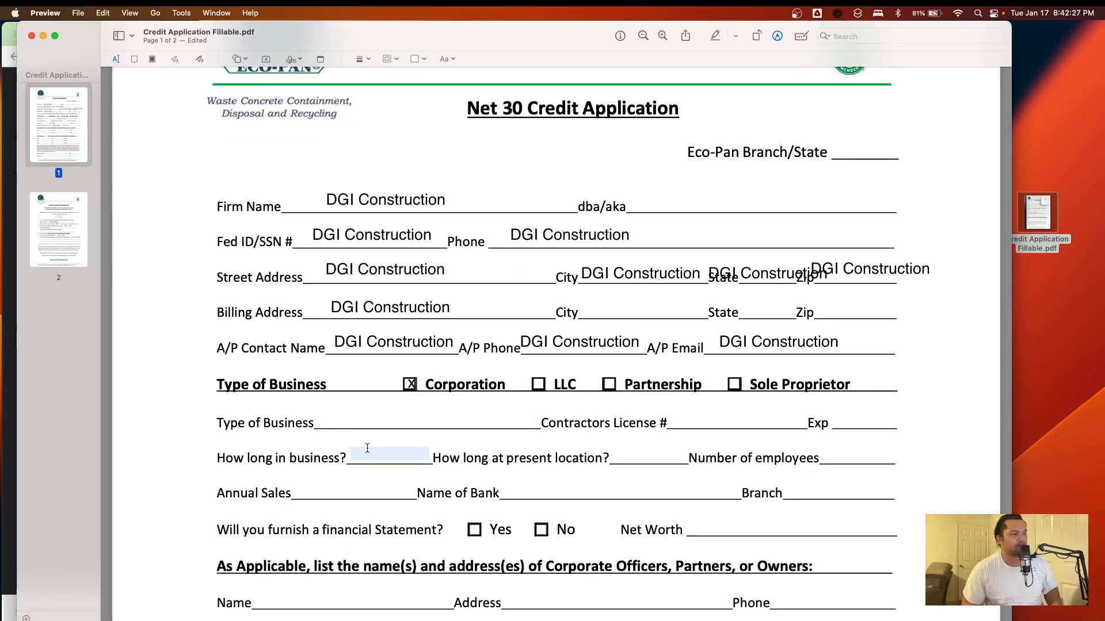
{"action": "left_click", "coordinate": [346, 419]}
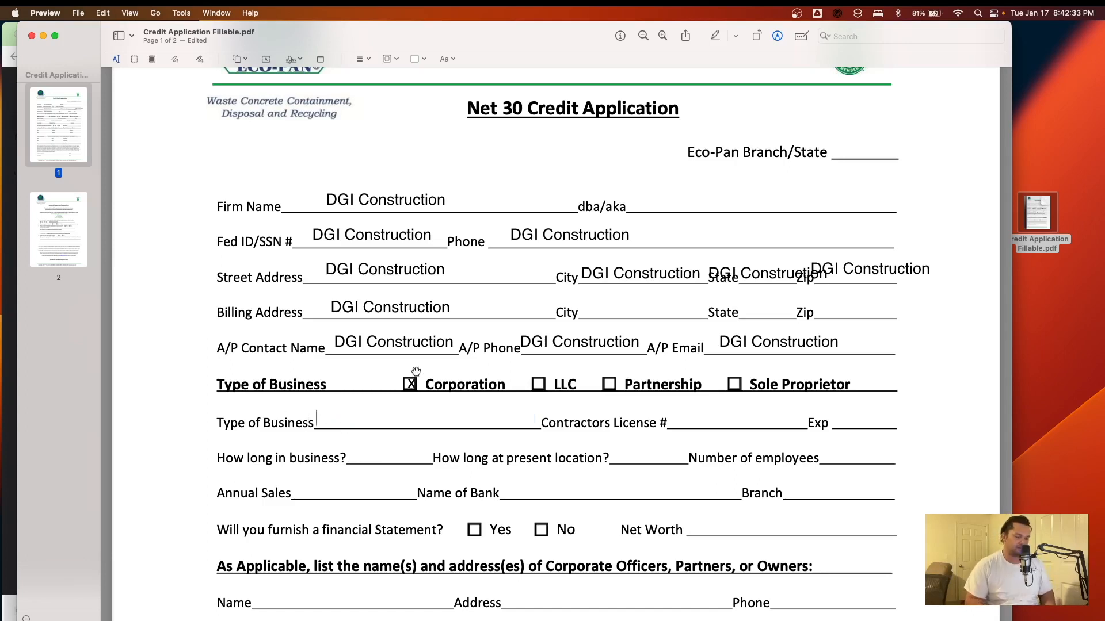
{"action": "type", "text": "General construction"}
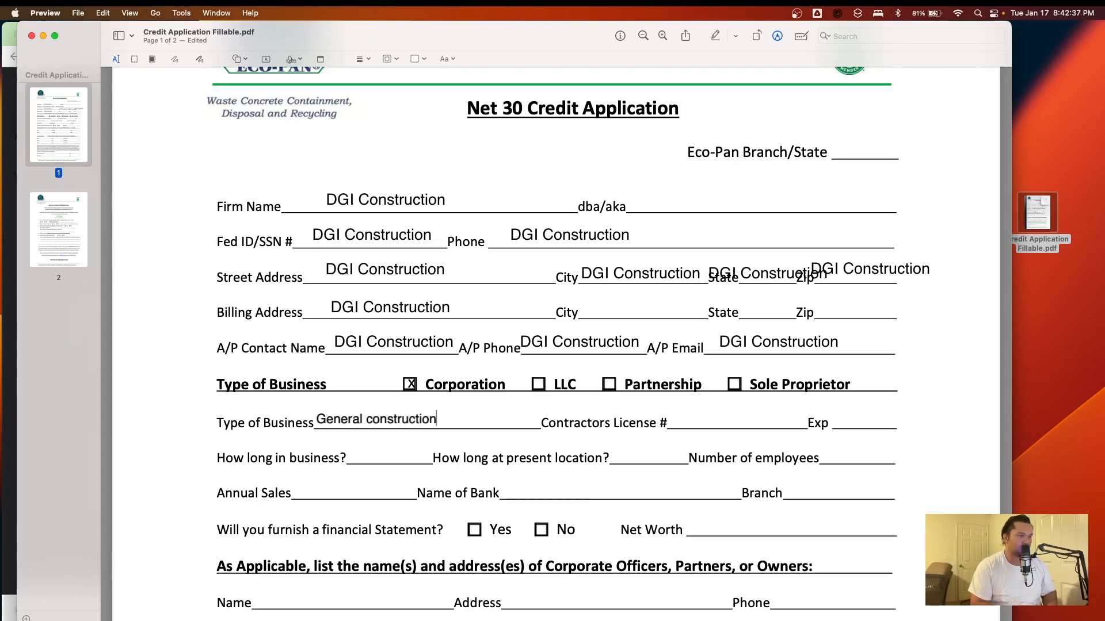
- Enter 800,000 in the Annual Sales form field
{"action": "left_click", "coordinate": [671, 420]}
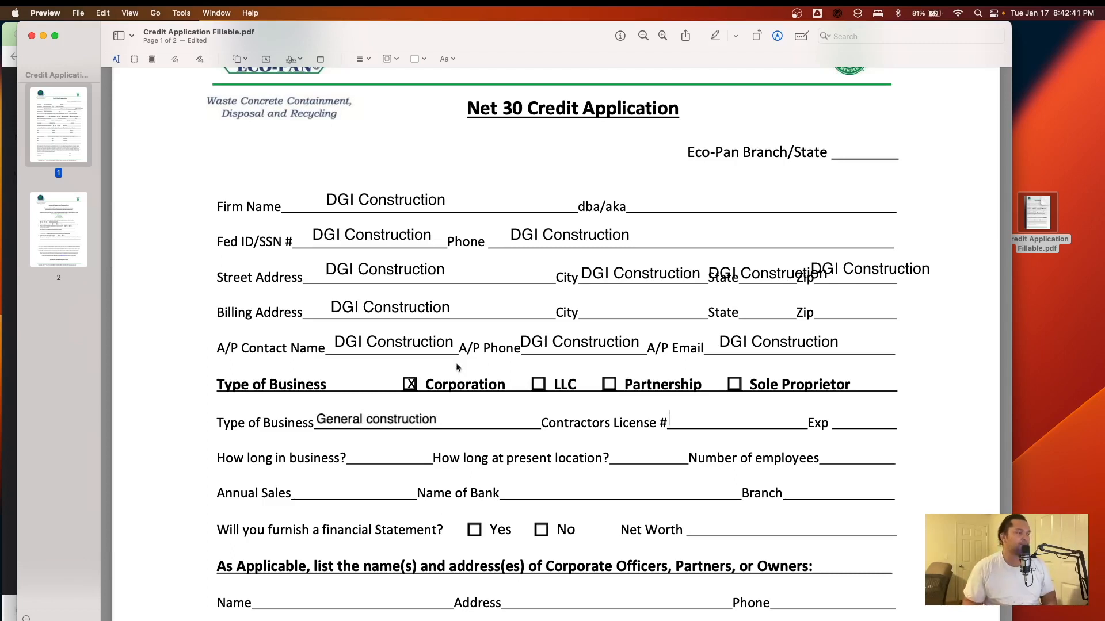
{"action": "left_click", "coordinate": [342, 489]}
{"action": "type", "text": "7"}
{"action": "type", "text": "800"}
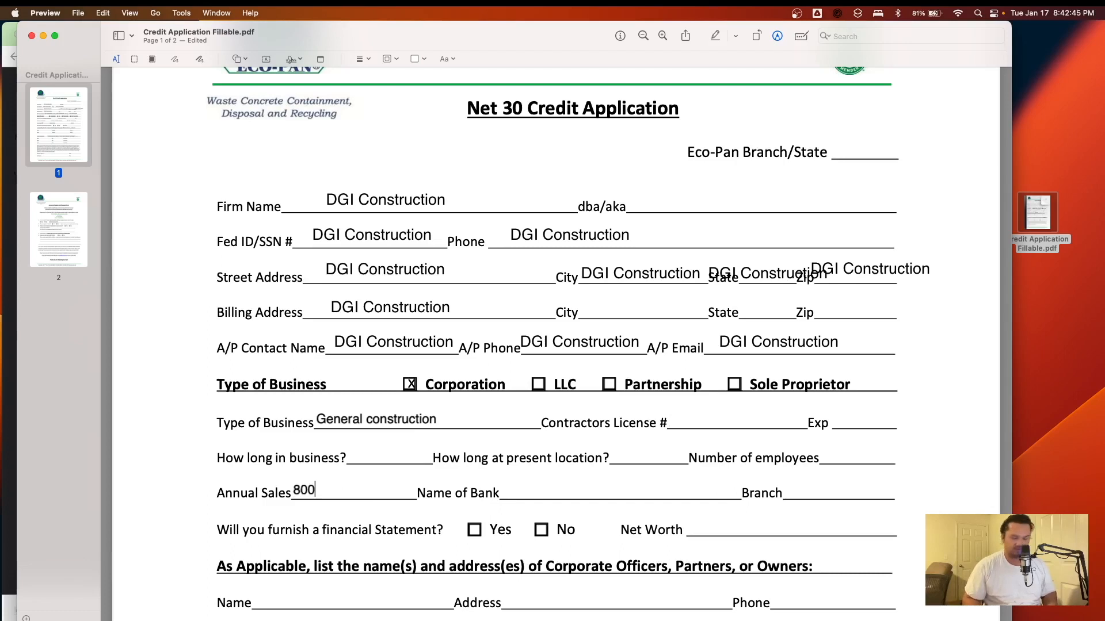
{"action": "type", "text": ",000"}
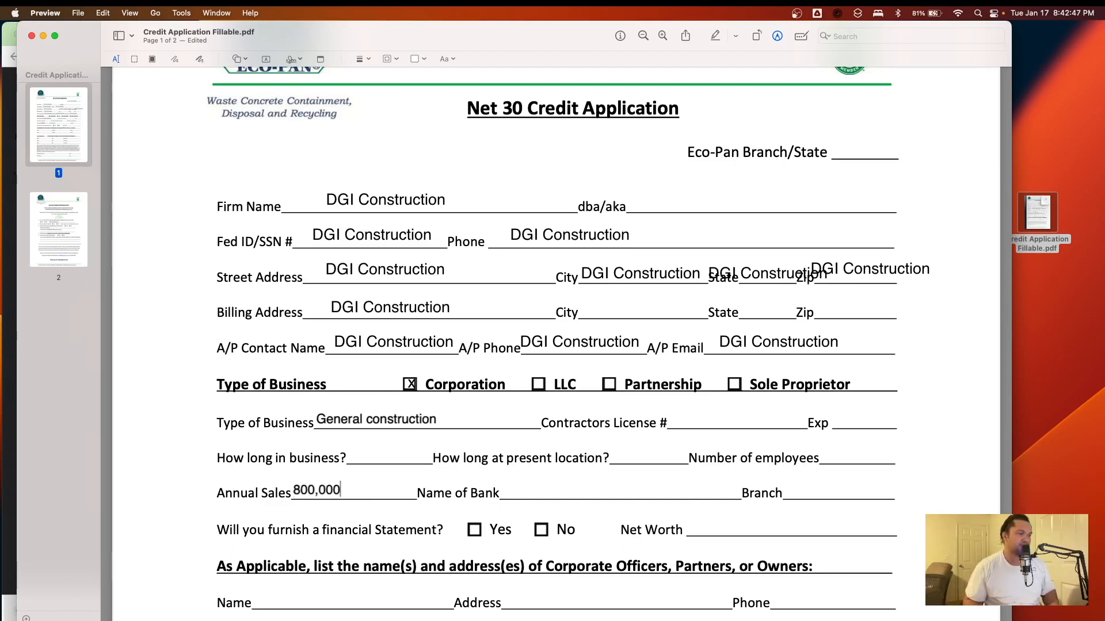
- Enter "Hillcrest" as the name of the bank and "Provo" as the branch
{"action": "left_click", "coordinate": [508, 493]}
{"action": "type", "text": "Hill"}
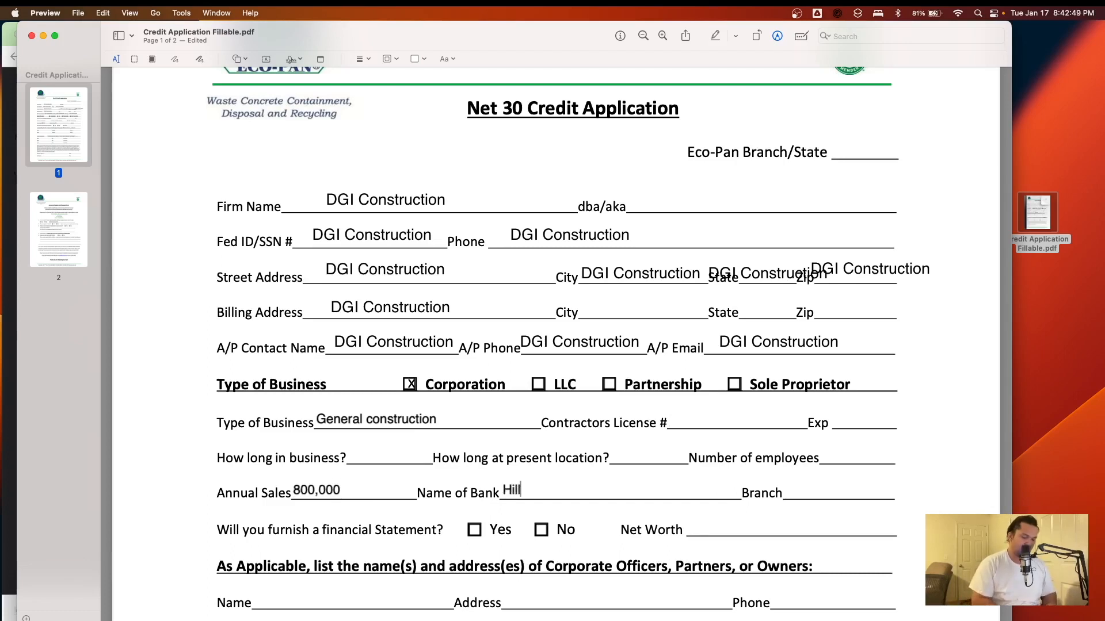
{"action": "type", "text": "crest"}
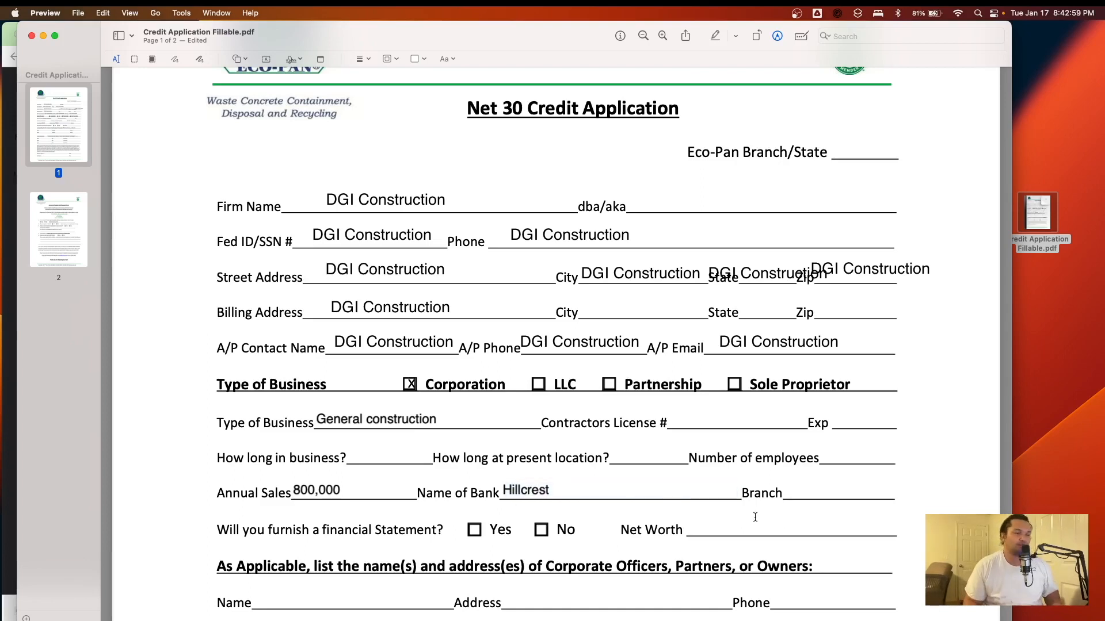
{"action": "left_click", "coordinate": [795, 491]}
{"action": "type", "text": "Provo"}
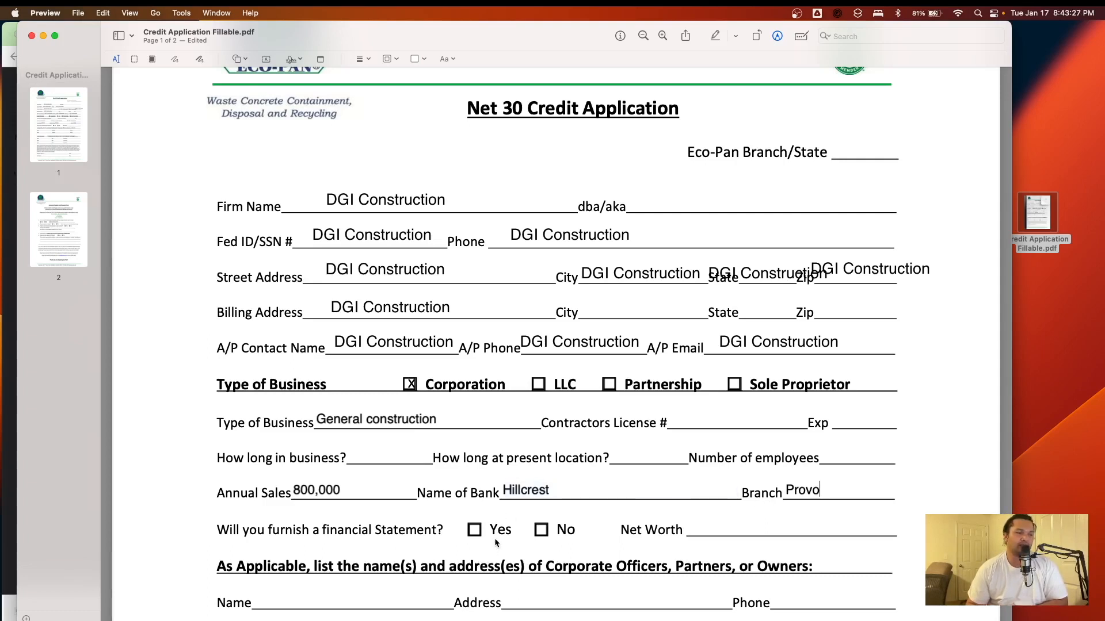
- Mark the Yes checkbox of the financial statement question with an X
{"action": "scroll", "coordinate": [605, 526], "scroll_direction": "down", "scroll_amount": 2}
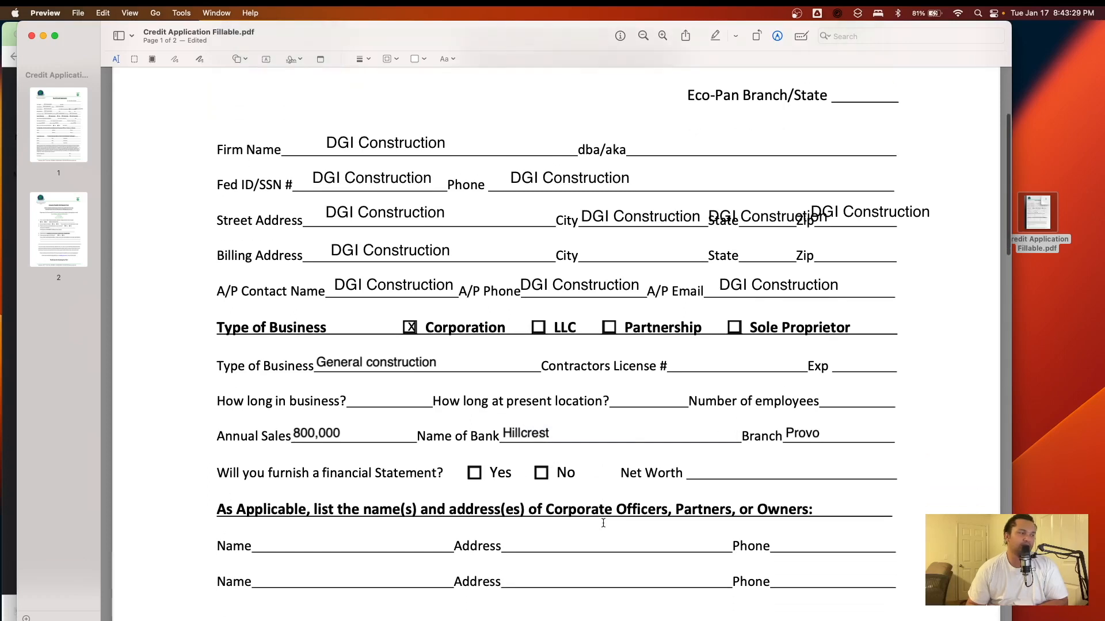
{"action": "scroll", "coordinate": [603, 523], "scroll_direction": "down", "scroll_amount": 1}
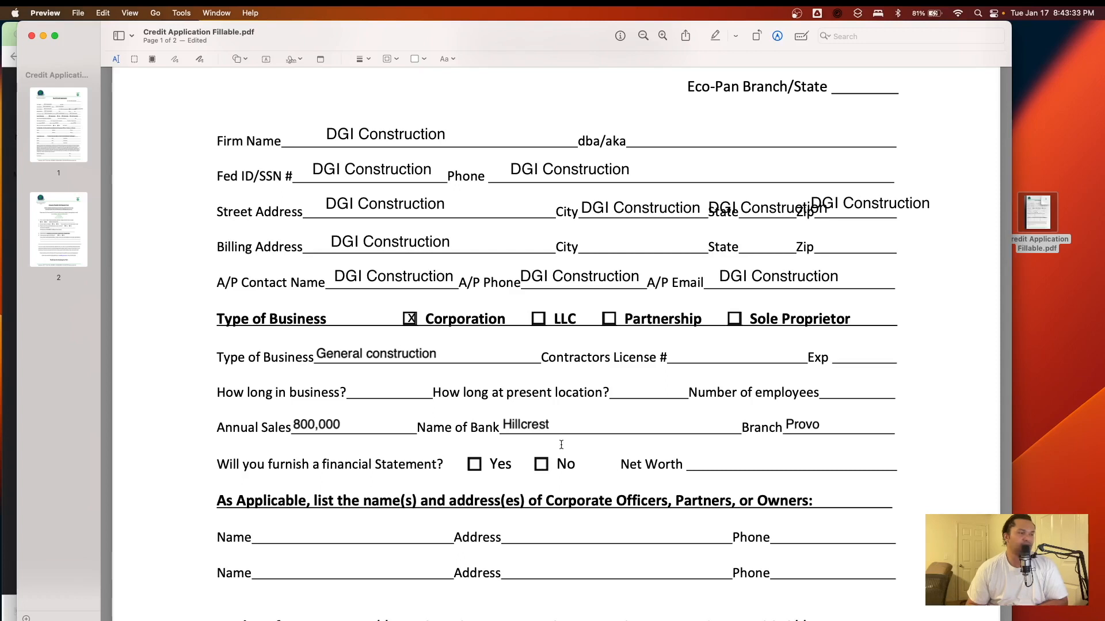
{"action": "left_click", "coordinate": [410, 317]}
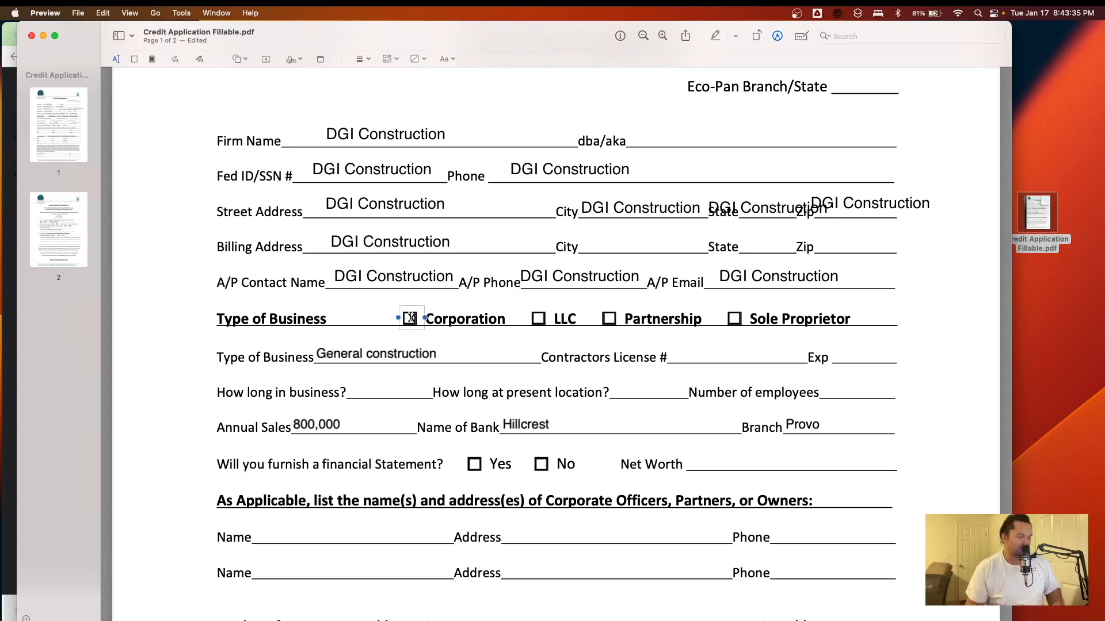
{"action": "left_click", "coordinate": [472, 465]}
- Paste a copy of the x text box onto the Net Worth line and change its text to 80000
{"action": "key", "text": "super+v"}
{"action": "left_click_drag", "start_coordinate": [419, 333], "coordinate": [726, 461]}
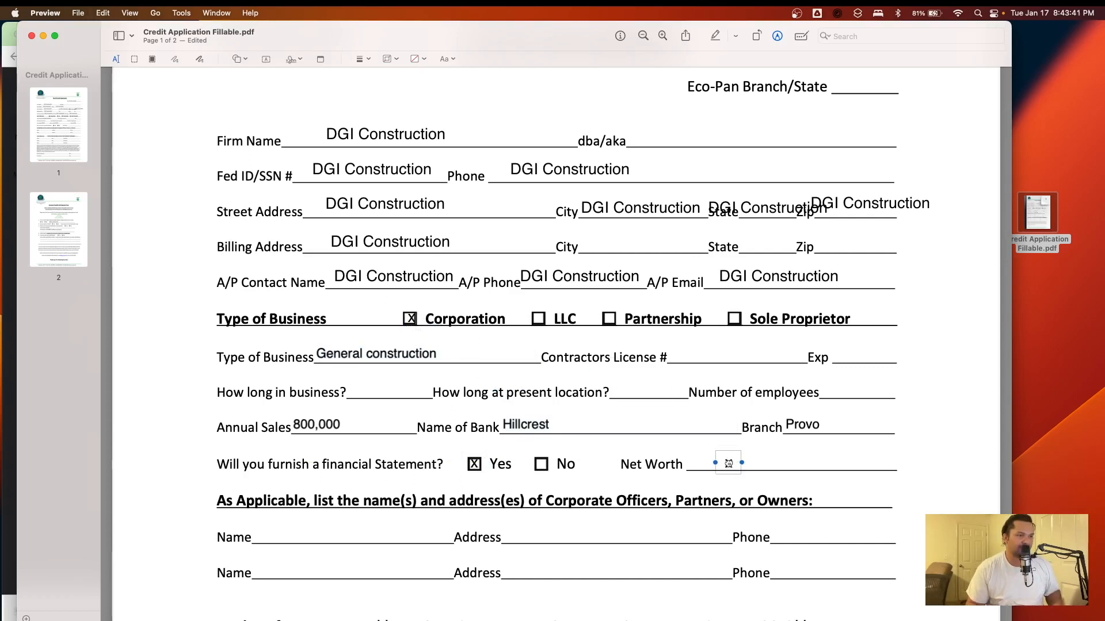
{"action": "double_click", "coordinate": [728, 464]}
{"action": "type", "text": "80000"}
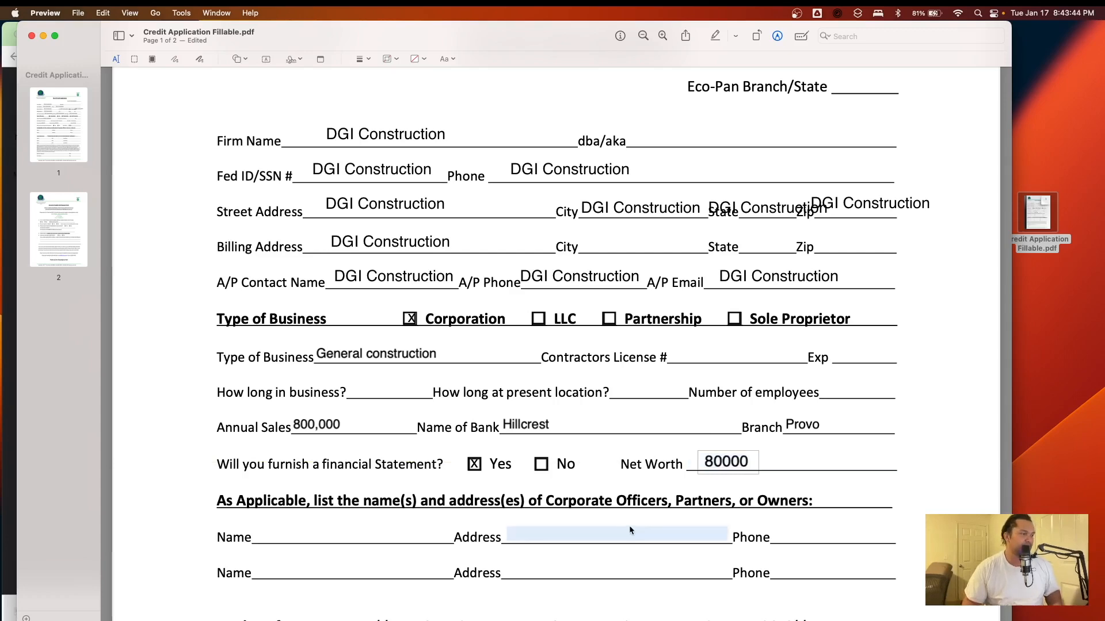
- Review the rest of the credit application through the end of page 2 and save the filled-in PDF
{"action": "scroll", "coordinate": [630, 530], "scroll_direction": "down", "scroll_amount": 5}
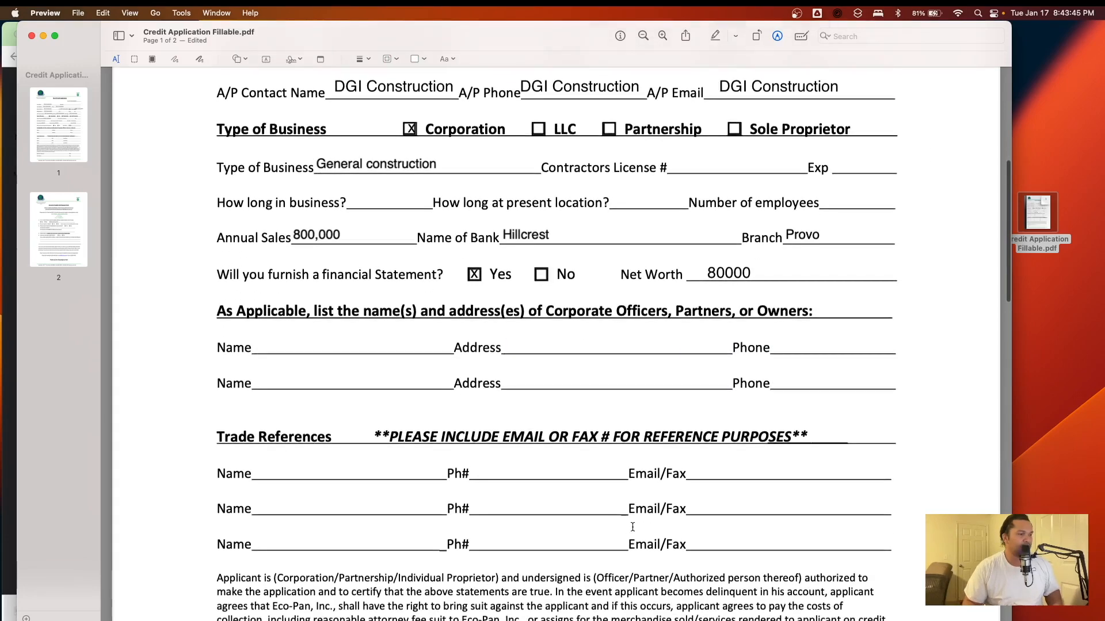
{"action": "left_click", "coordinate": [296, 286]}
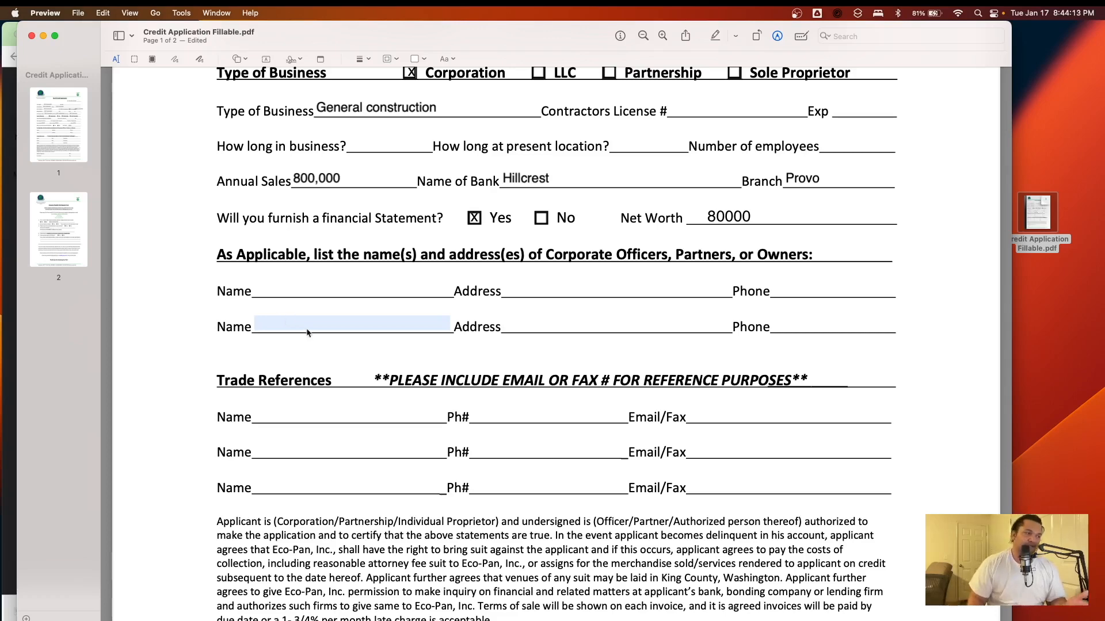
{"action": "scroll", "coordinate": [347, 341], "scroll_direction": "down", "scroll_amount": 3}
{"action": "scroll", "coordinate": [346, 341], "scroll_direction": "down", "scroll_amount": 13}
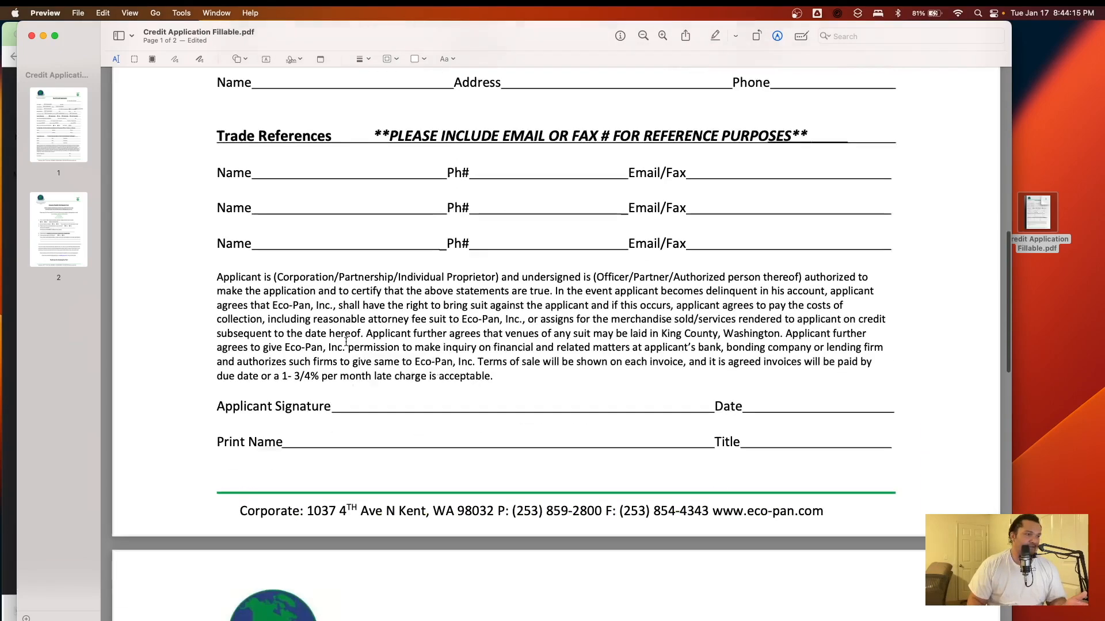
{"action": "scroll", "coordinate": [345, 347], "scroll_direction": "down", "scroll_amount": 11}
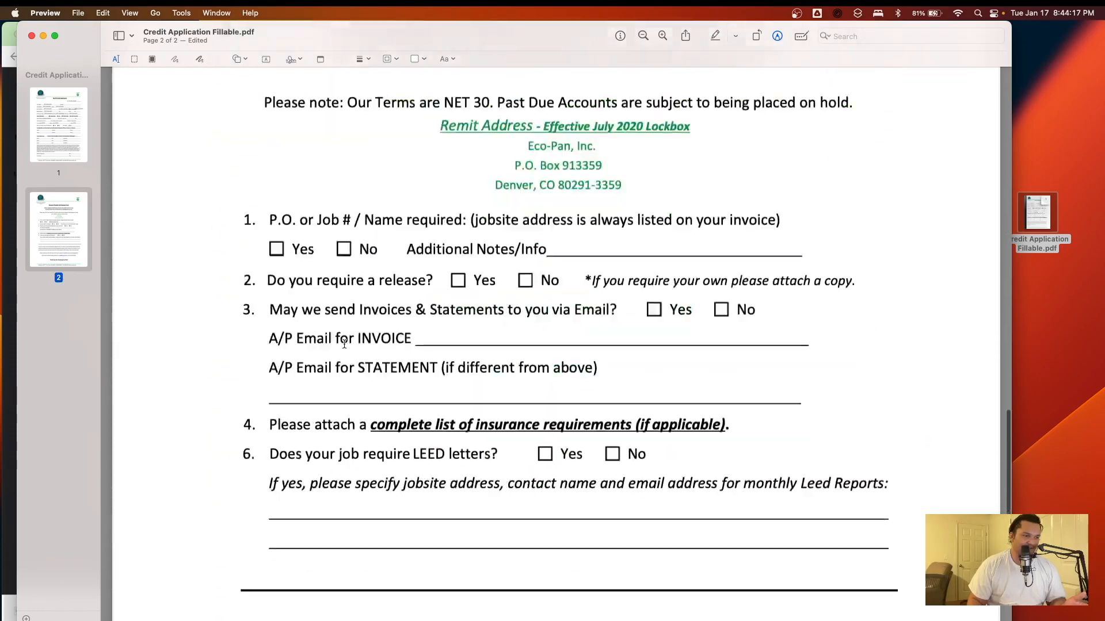
{"action": "left_click", "coordinate": [80, 12]}
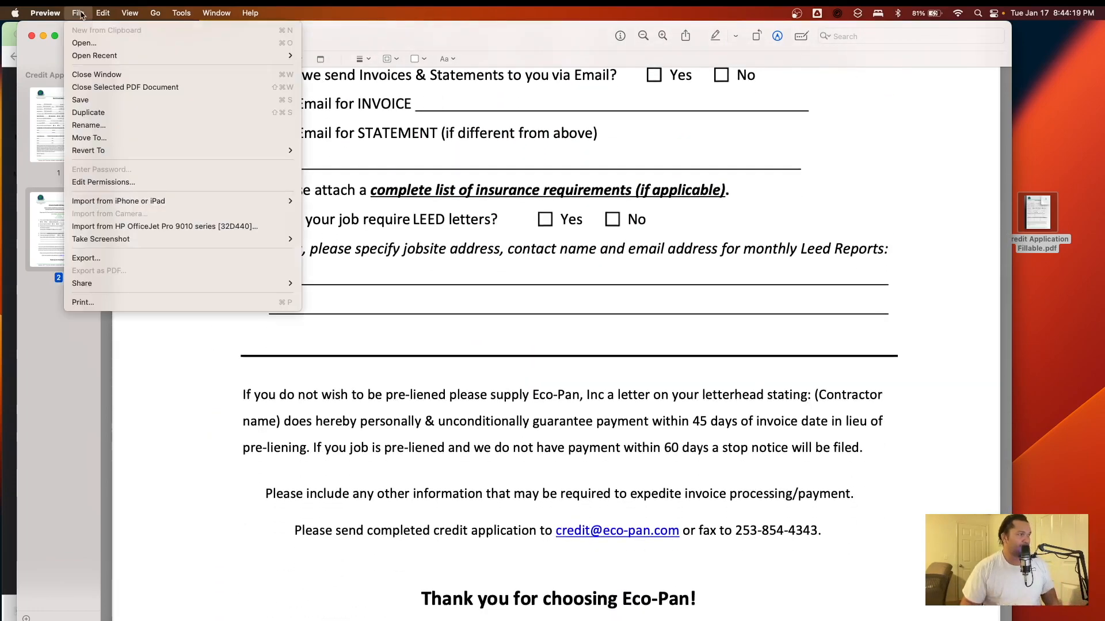
{"action": "left_click", "coordinate": [170, 100]}
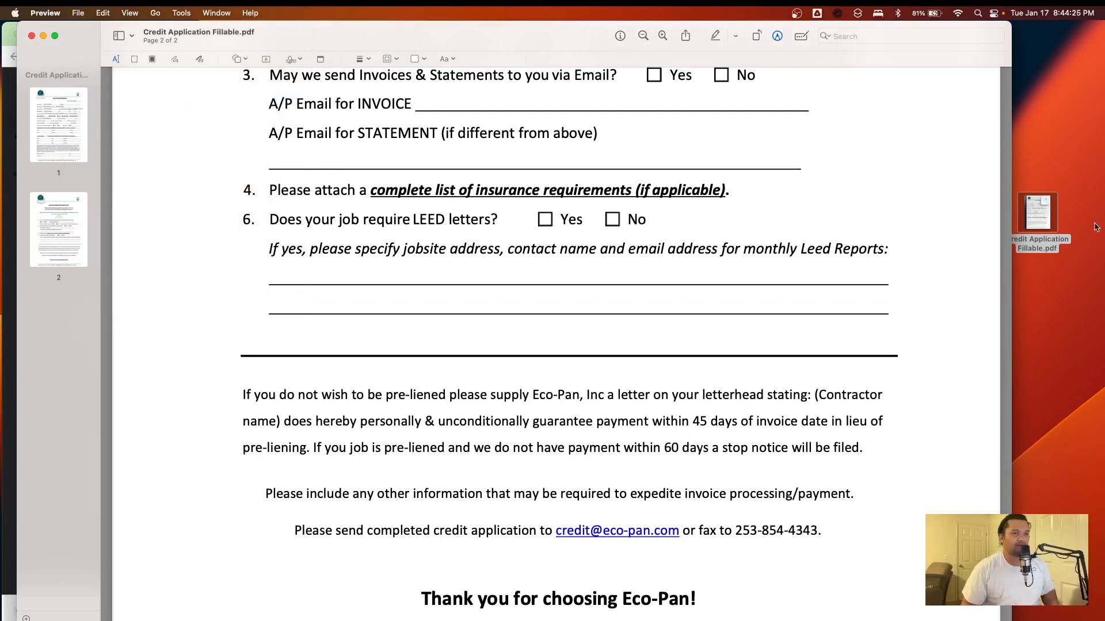
- Close the PDF document, switch to Gmail in Chrome and close the attachment preview to return to the email
{"action": "left_click", "coordinate": [1063, 311]}
{"action": "left_click", "coordinate": [31, 35]}
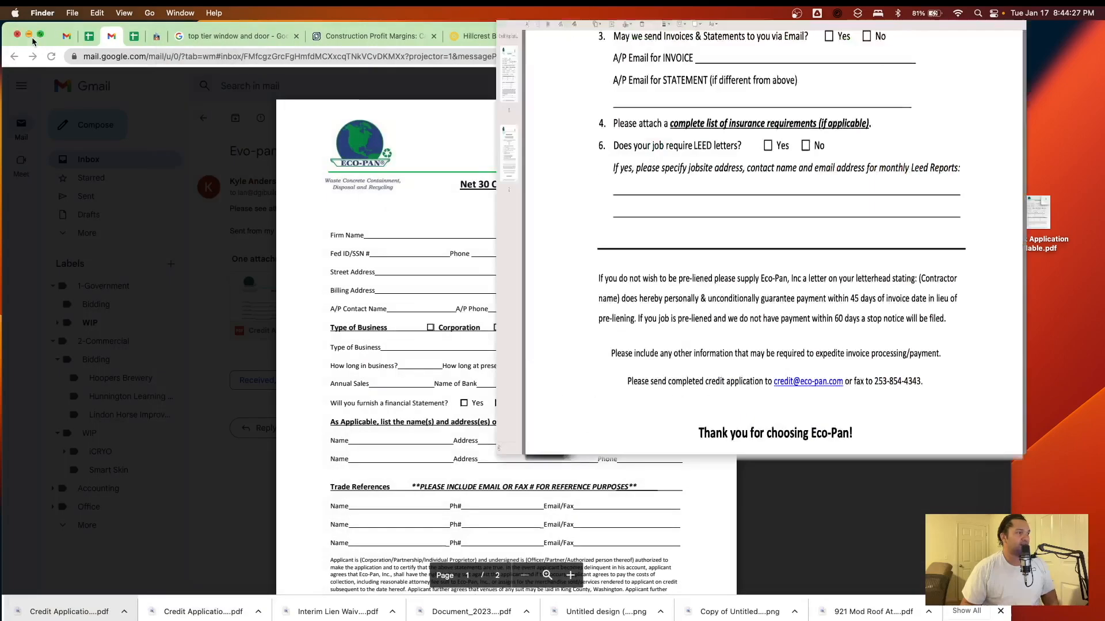
{"action": "left_click", "coordinate": [233, 291]}
{"action": "left_click", "coordinate": [216, 278]}
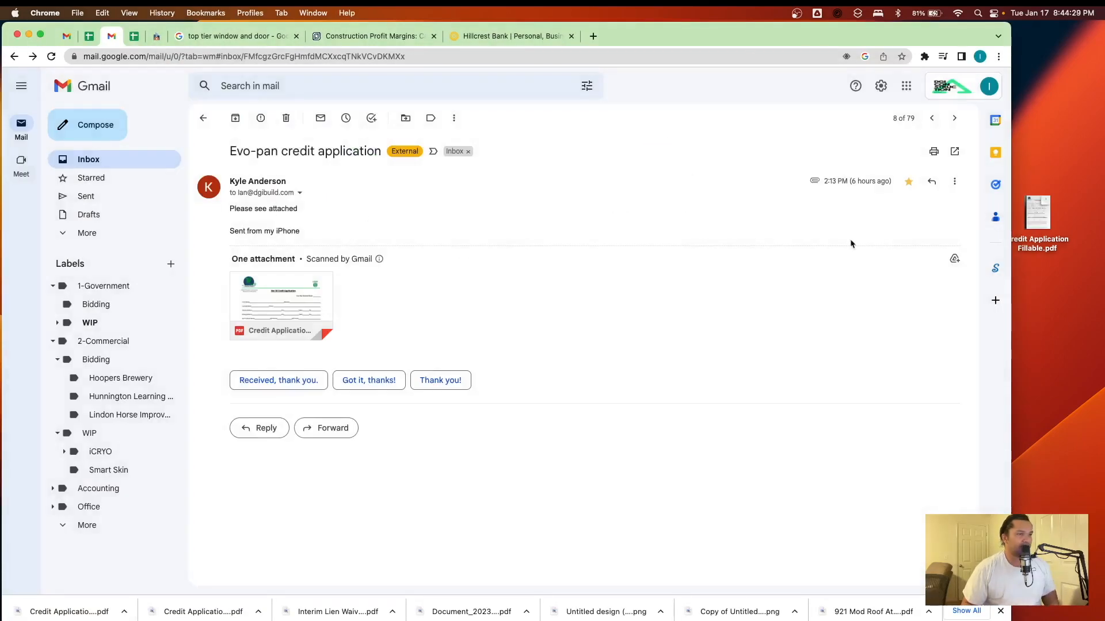
- Start a reply to the credit application email and attach Credit Application Fillable.pdf from the desktop
{"action": "left_click", "coordinate": [931, 181]}
{"action": "left_click_drag", "start_coordinate": [1056, 210], "coordinate": [345, 495]}
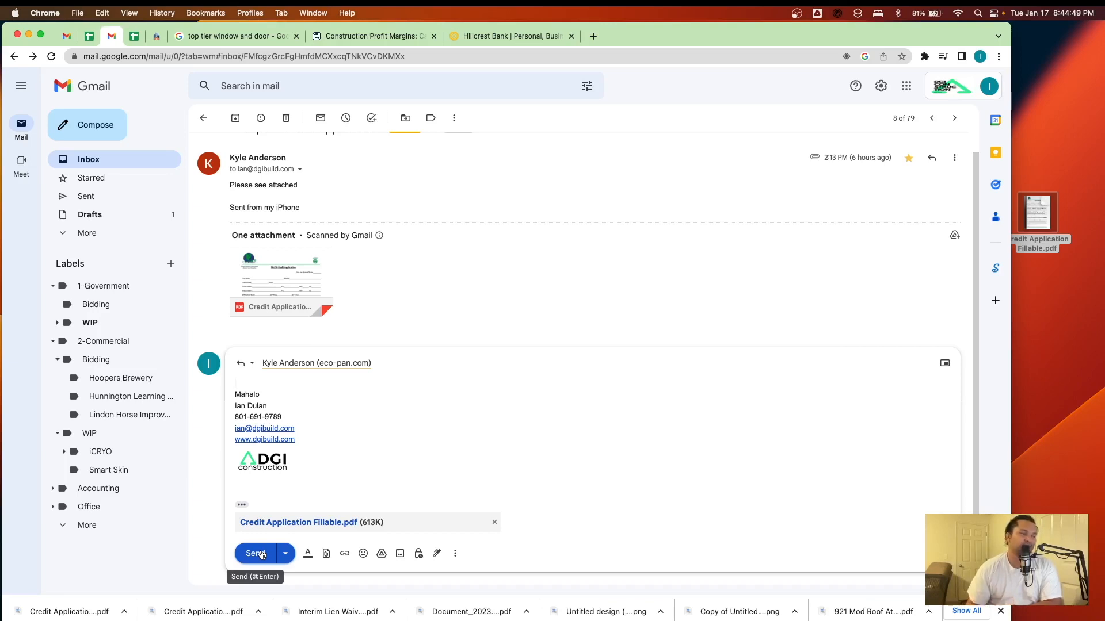
- Remove the attached PDF from the reply and shift the Credit Application Fillable.pdf file slightly on the desktop
{"action": "left_click", "coordinate": [494, 523]}
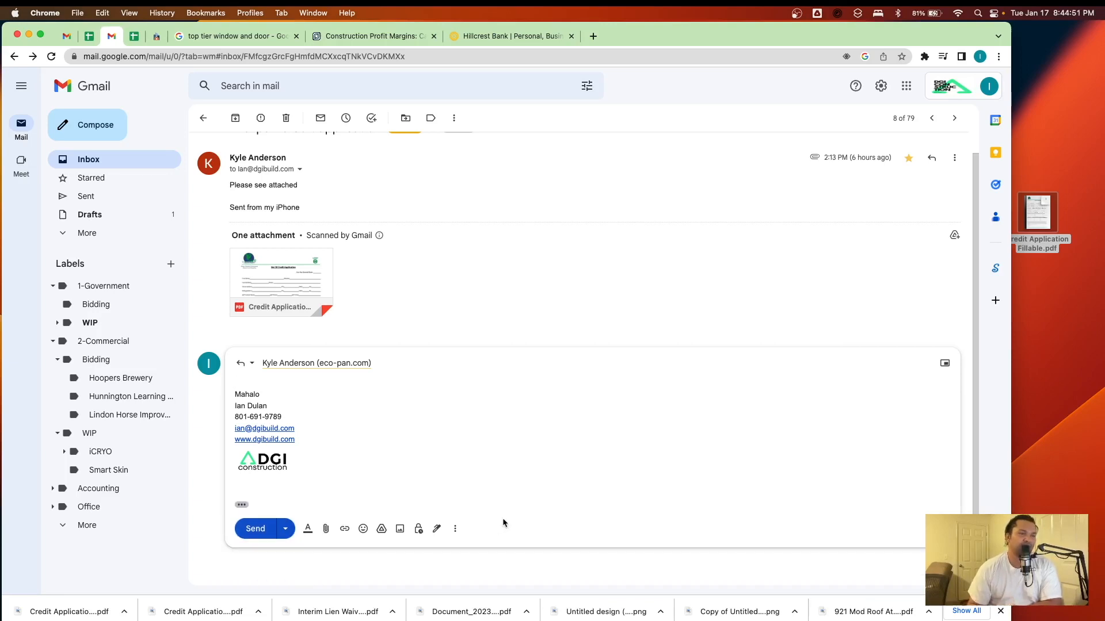
{"action": "left_click_drag", "start_coordinate": [1039, 212], "coordinate": [1047, 205]}
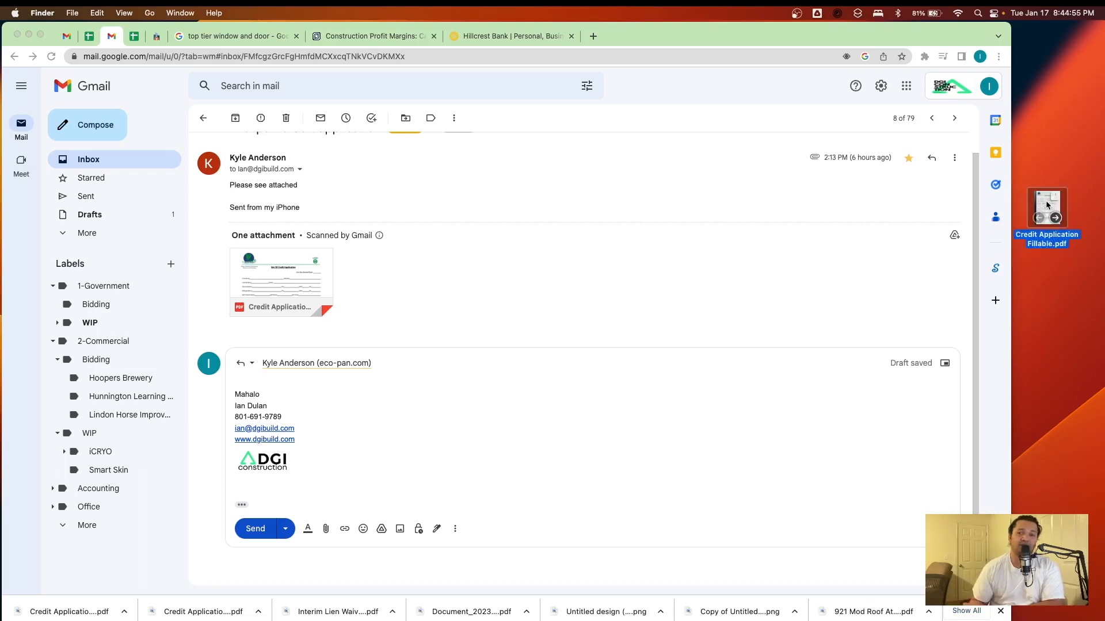